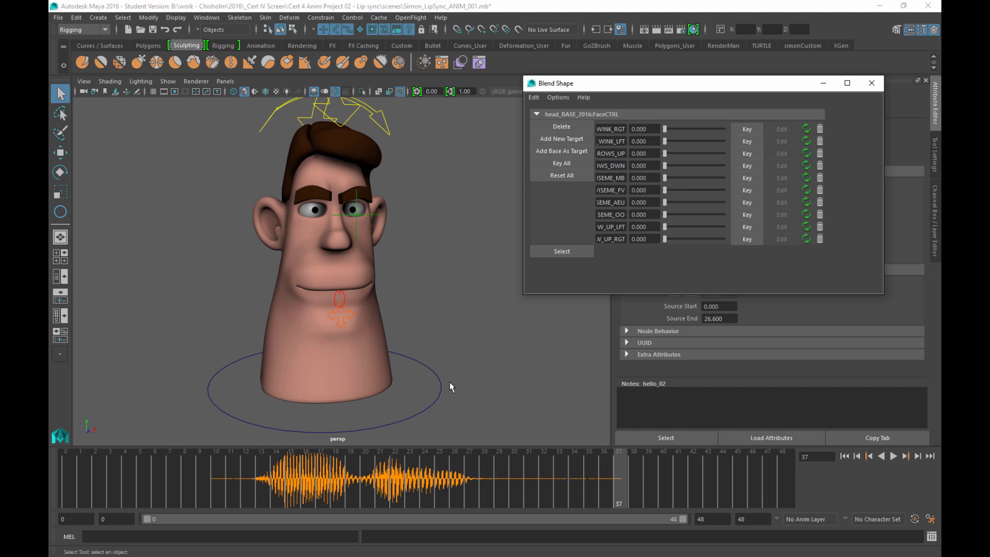
Step: Frame the whole head in the perspective view and move the Blend Shape window slightly closer to it
alt+right_drag(447, 342, 423, 282)
alt+drag(424, 281, 418, 275)
alt+right_drag(418, 276, 425, 292)
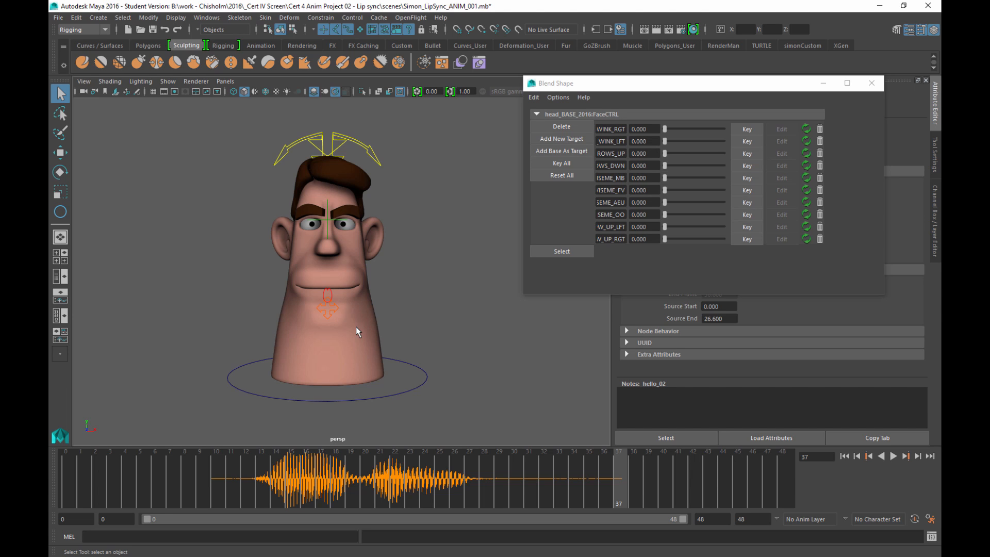
click(750, 86)
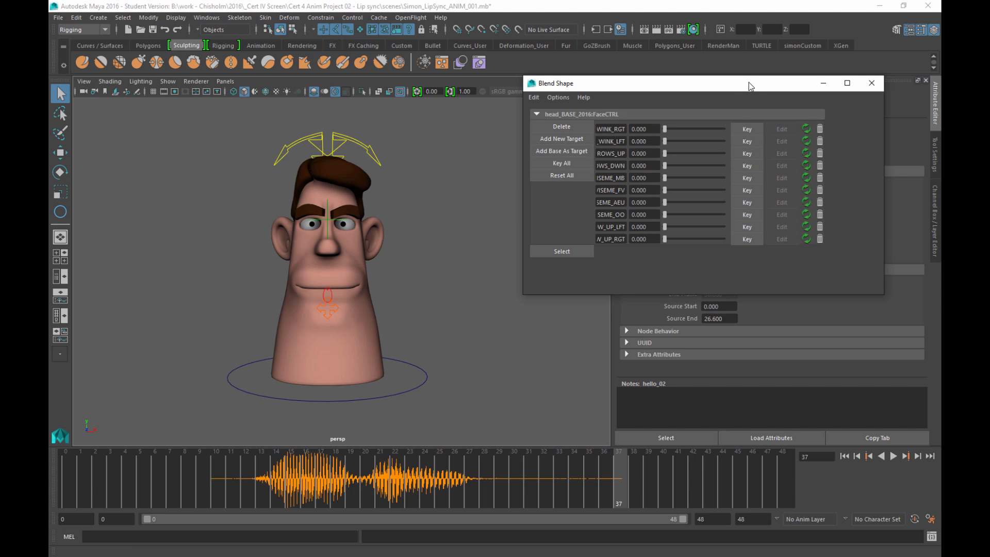
drag(750, 86, 705, 92)
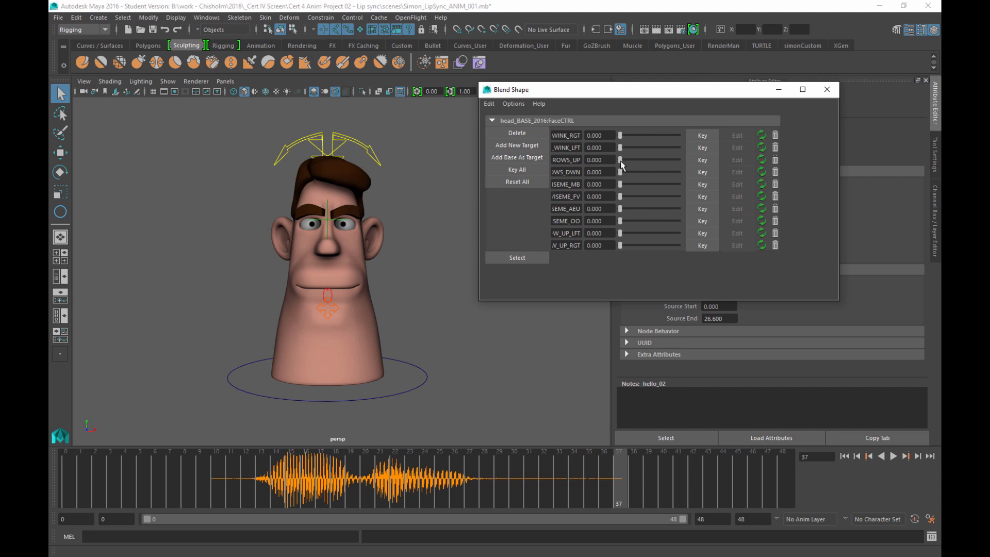
Step: Go to frame 10 and turn off the hello_02 sound display on the timeline
drag(620, 177, 579, 185)
click(145, 482)
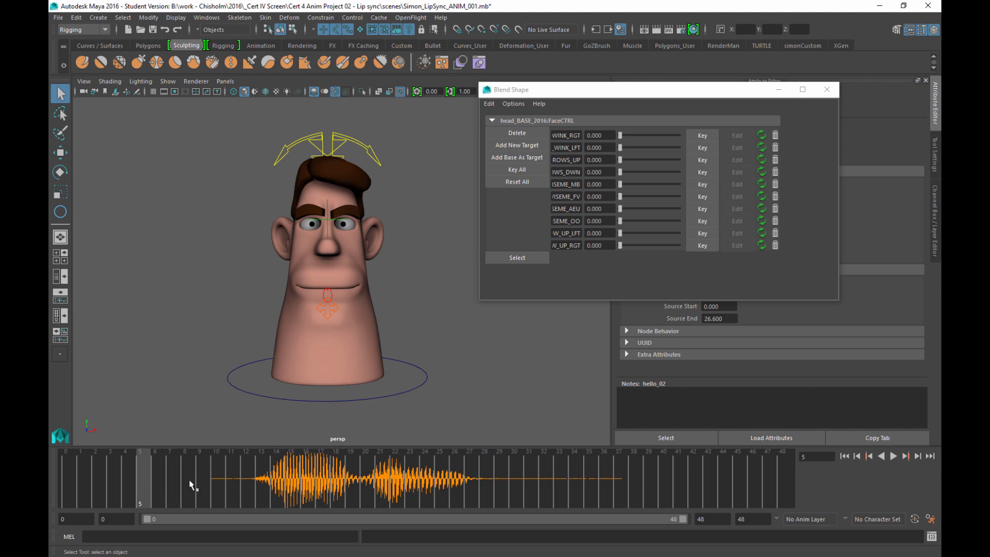
click(214, 483)
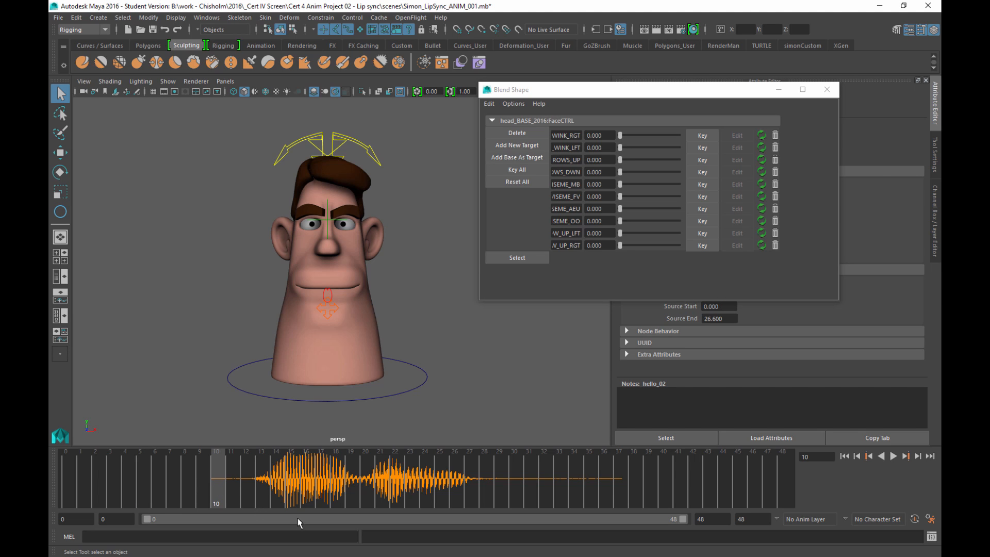
right_click(352, 480)
mouse_move(402, 459)
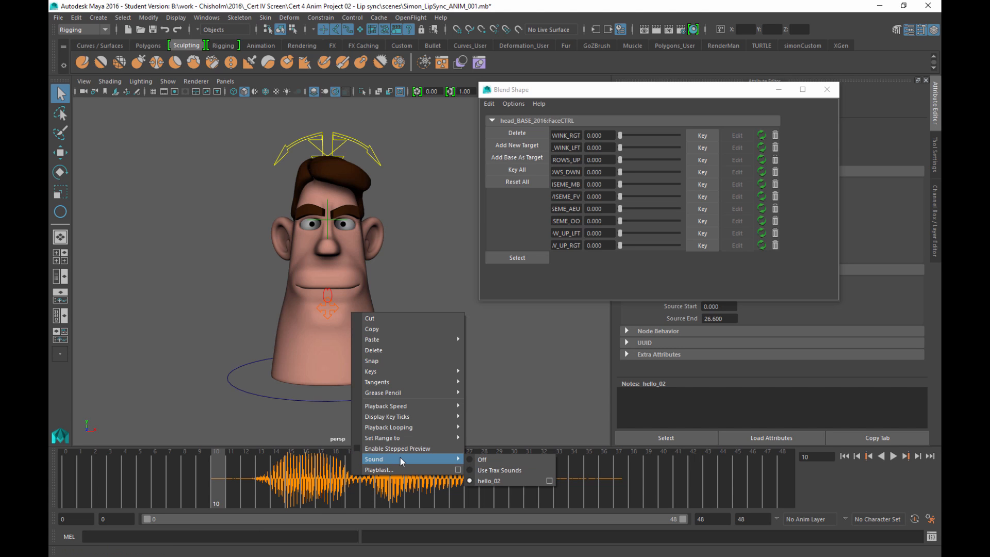
click(482, 460)
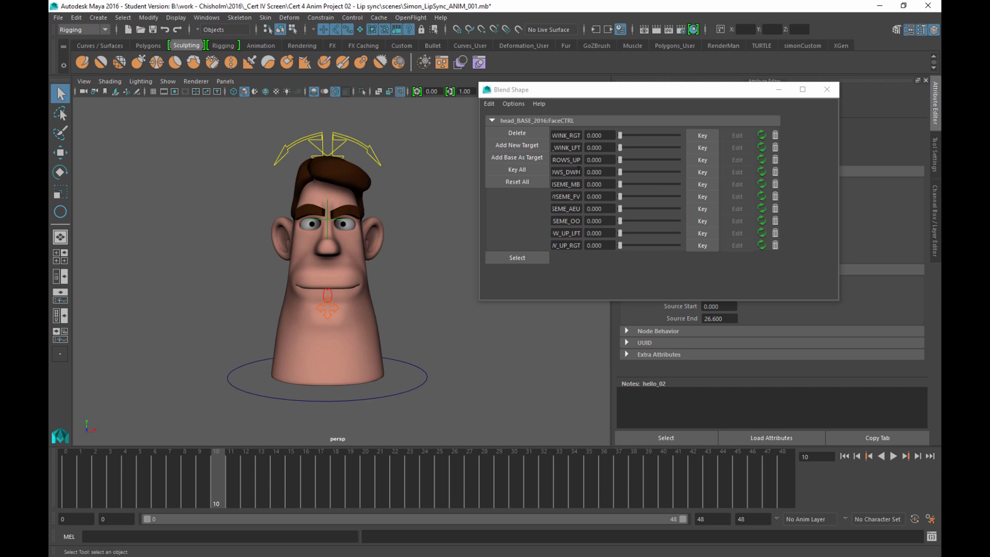
Step: Key the brows-down blend shape at 0.000 on frame 10
click(700, 173)
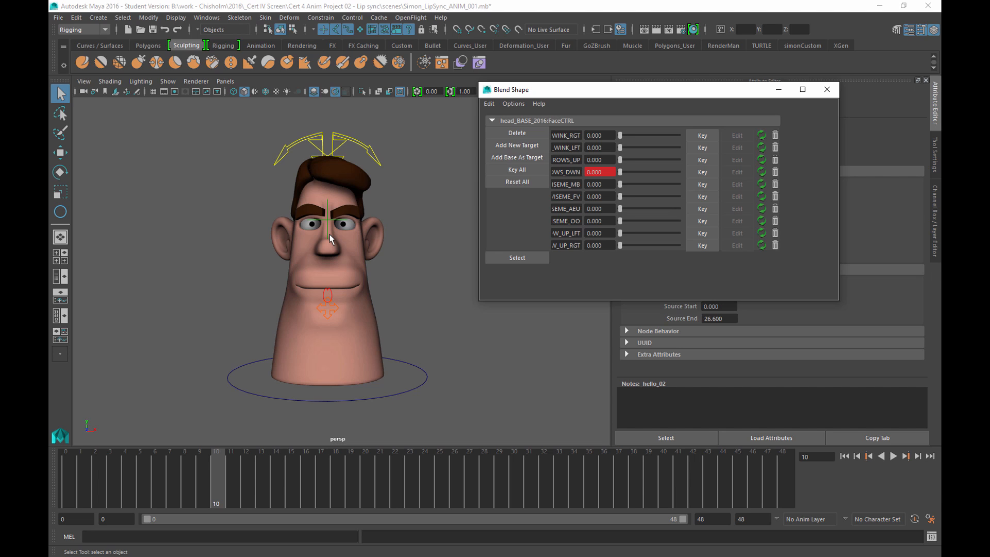
click(223, 467)
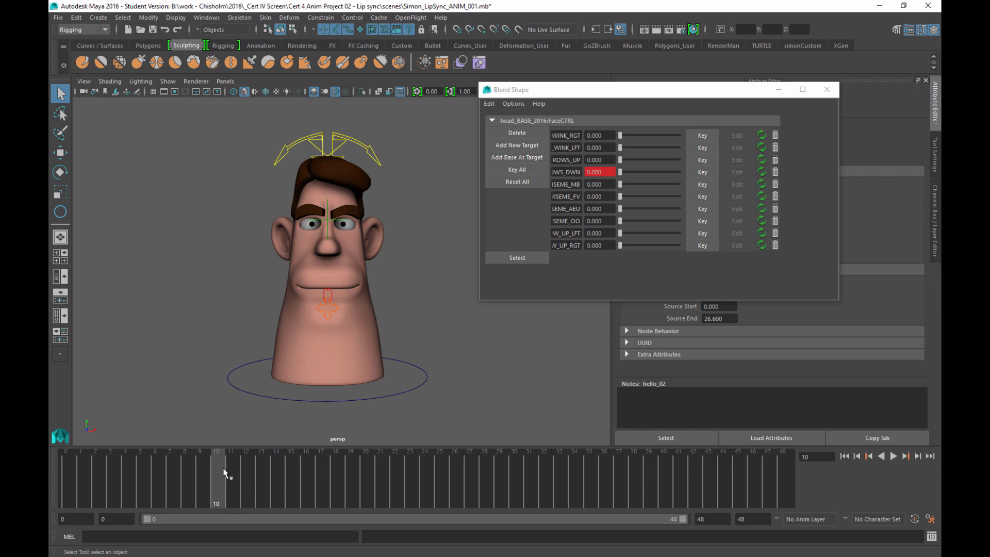
drag(222, 467, 264, 476)
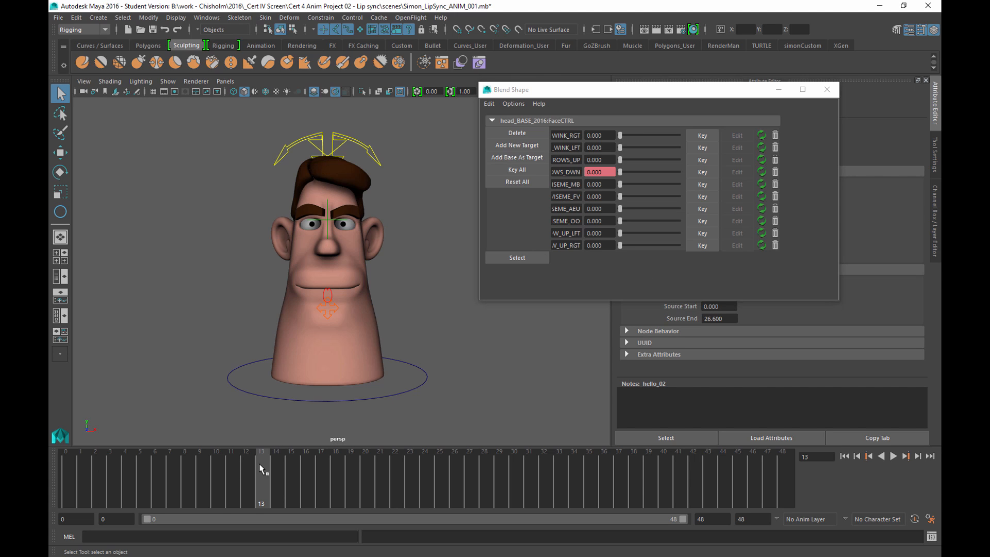
drag(259, 463, 214, 466)
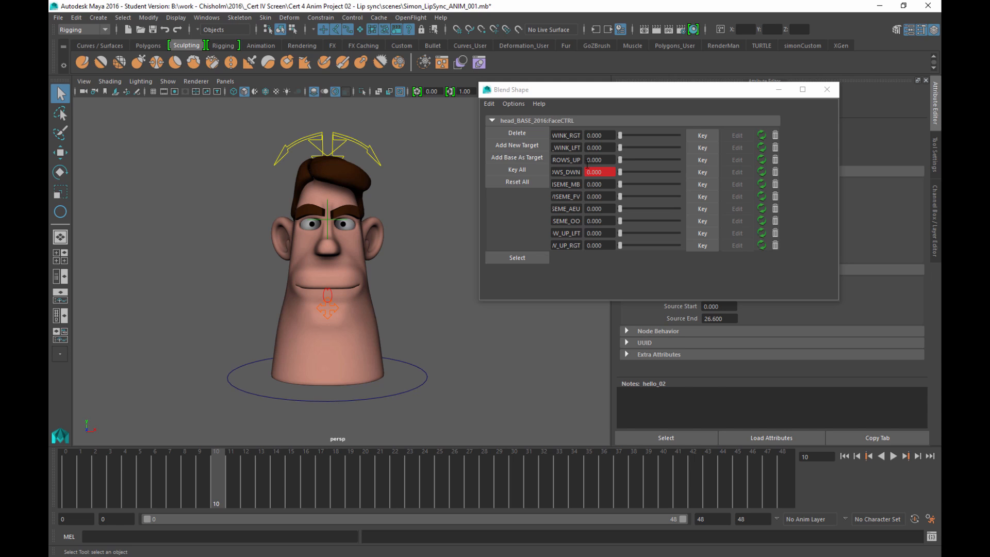
Step: At frame 13, set the brows-down blend shape to 1.000 and key it
drag(221, 462, 260, 467)
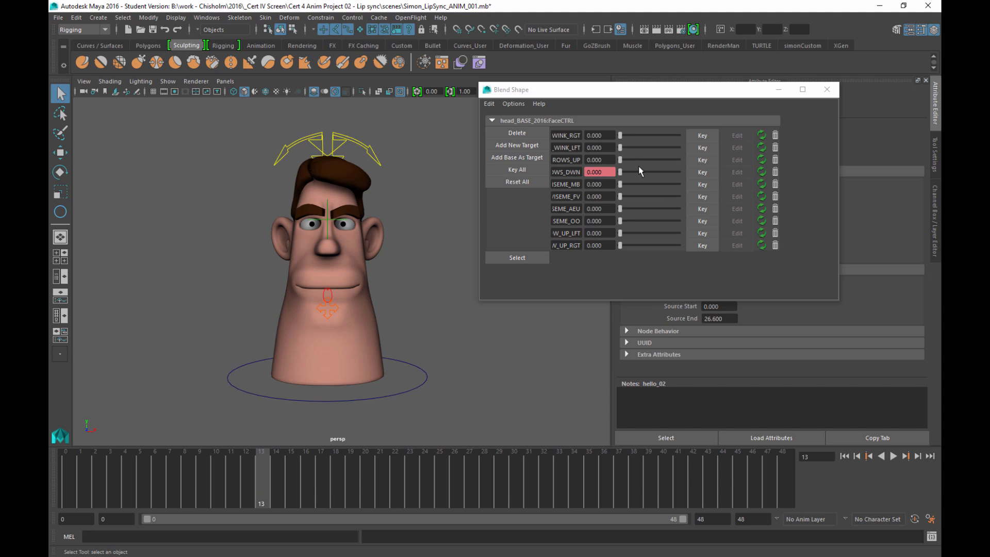
drag(621, 172, 696, 179)
click(706, 177)
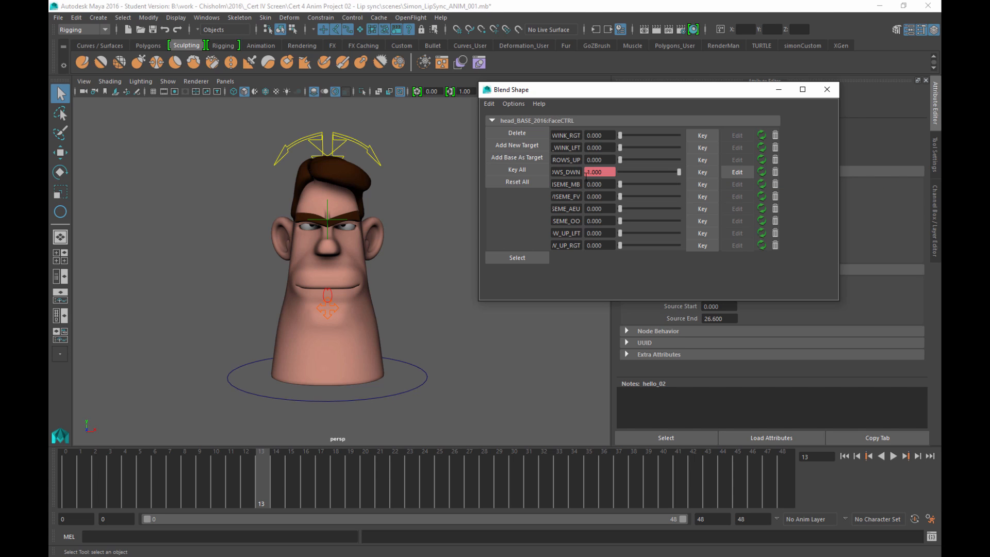
click(695, 173)
Step: Scrub between frames 10 and 13 to review how the brows lower
mouse_move(260, 469)
mouse_down()
mouse_move(197, 469)
mouse_move(290, 475)
mouse_move(209, 482)
mouse_move(276, 479)
mouse_move(222, 481)
mouse_up()
click(231, 481)
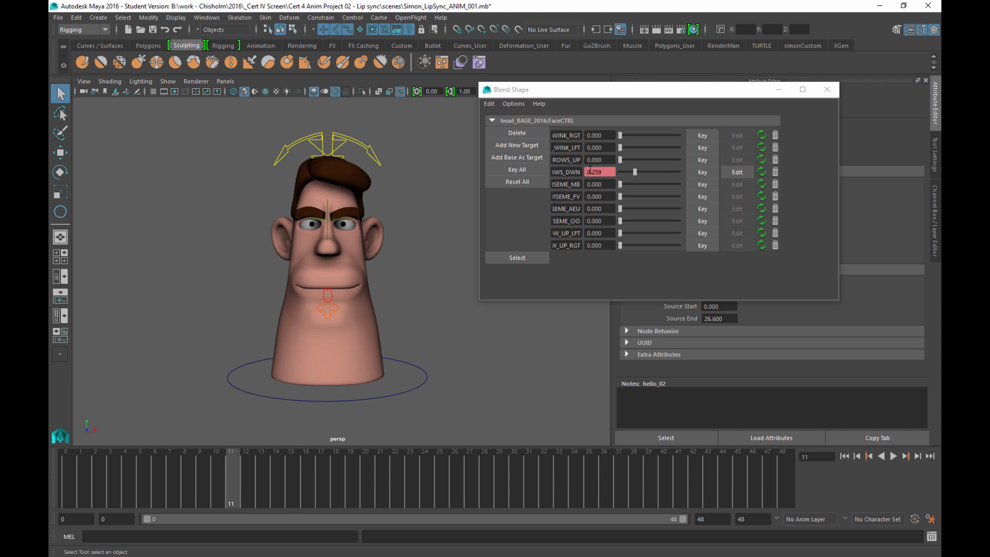
click(239, 459)
drag(236, 458, 246, 459)
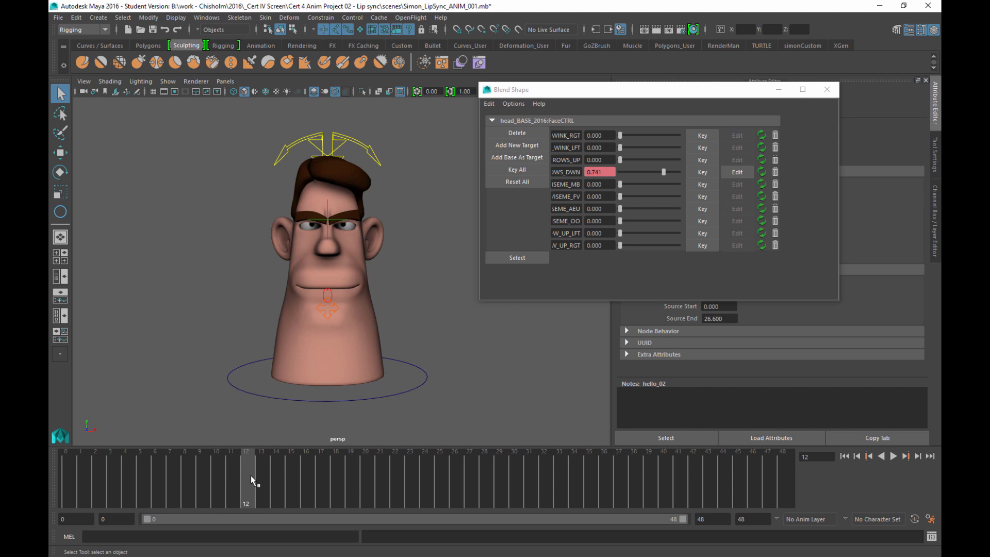
click(214, 471)
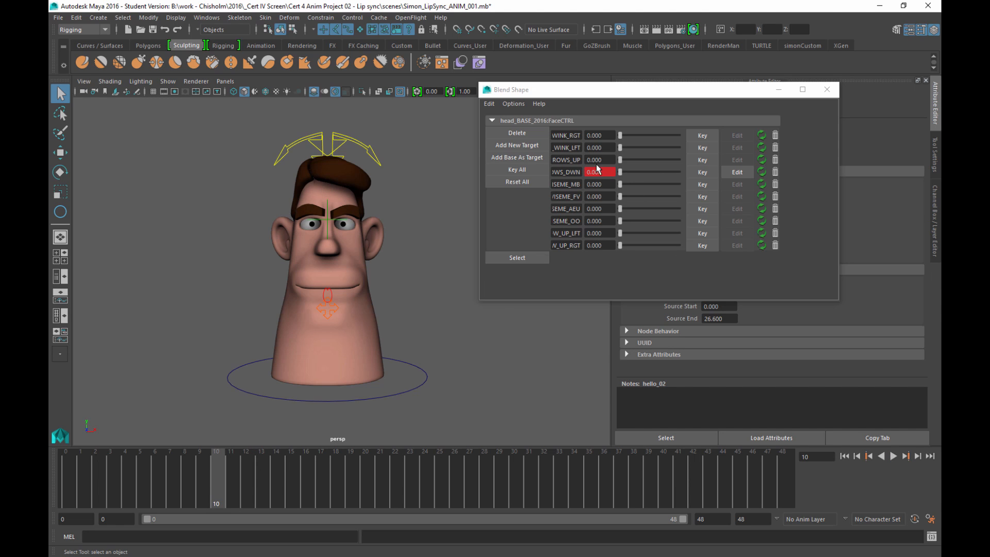
drag(218, 456, 261, 458)
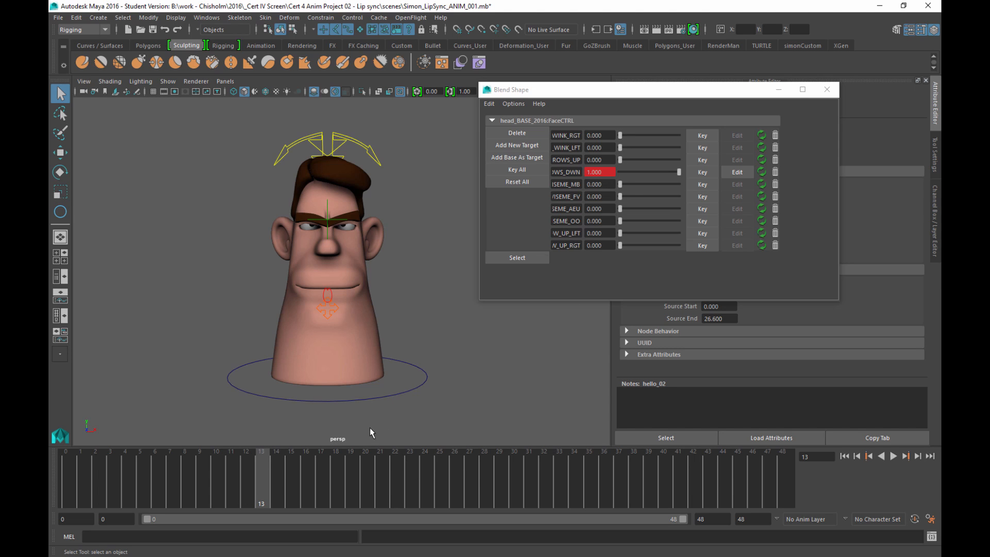
Step: At frame 30, key the brows-down shape at 1.000 and the left brow-up shape at 0.000
drag(265, 465, 287, 487)
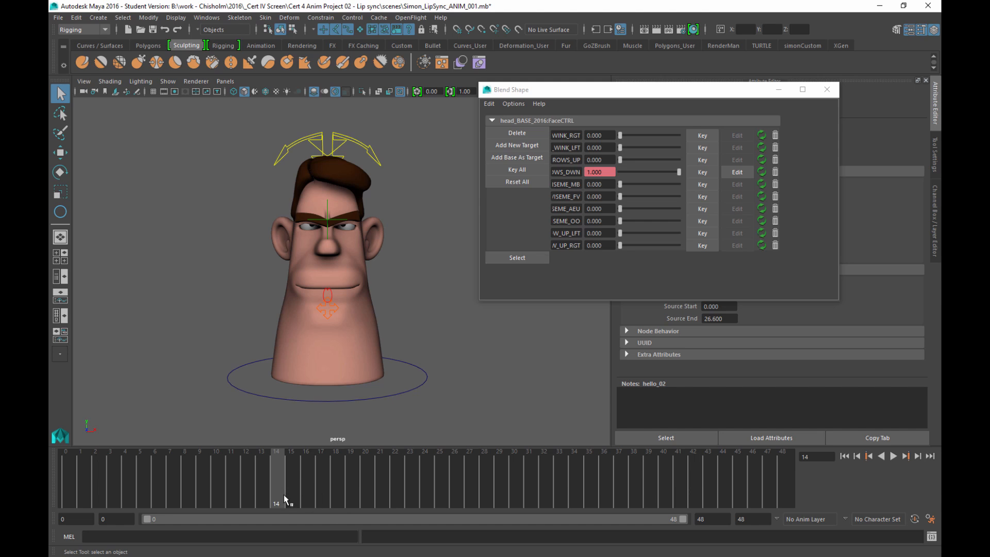
mouse_move(277, 479)
mouse_down()
mouse_move(186, 464)
mouse_move(243, 453)
mouse_move(220, 468)
mouse_move(268, 468)
mouse_up()
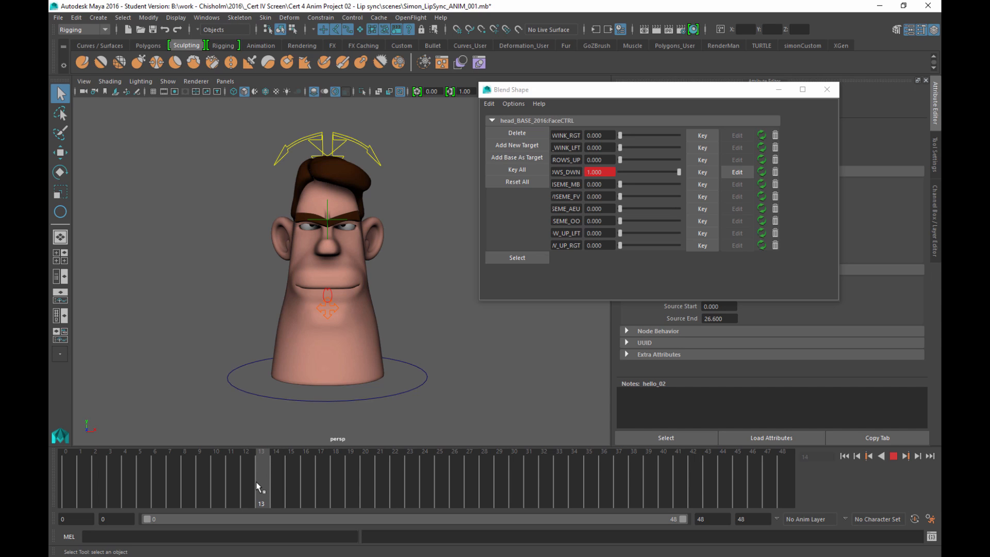
click(271, 484)
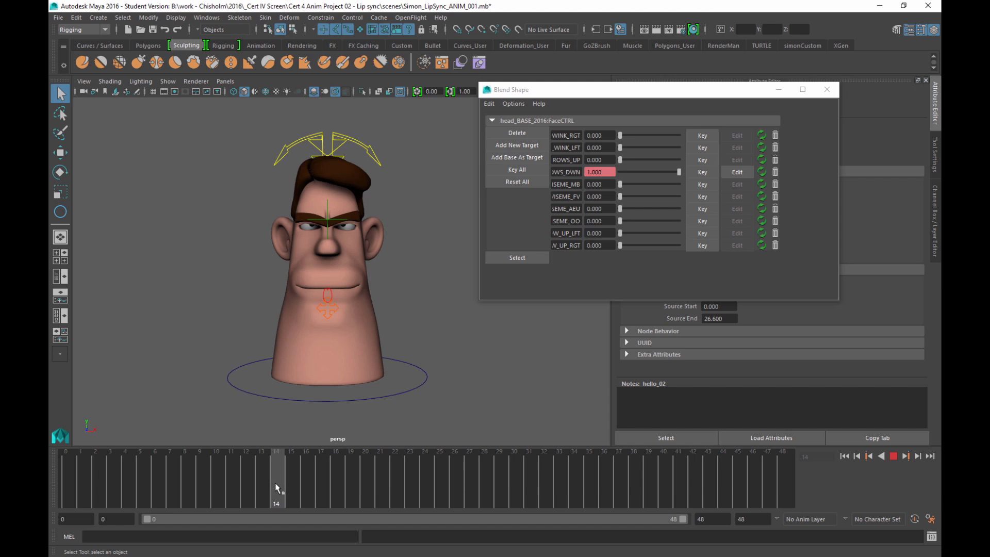
mouse_move(296, 484)
mouse_down()
mouse_move(471, 493)
mouse_move(517, 481)
mouse_up()
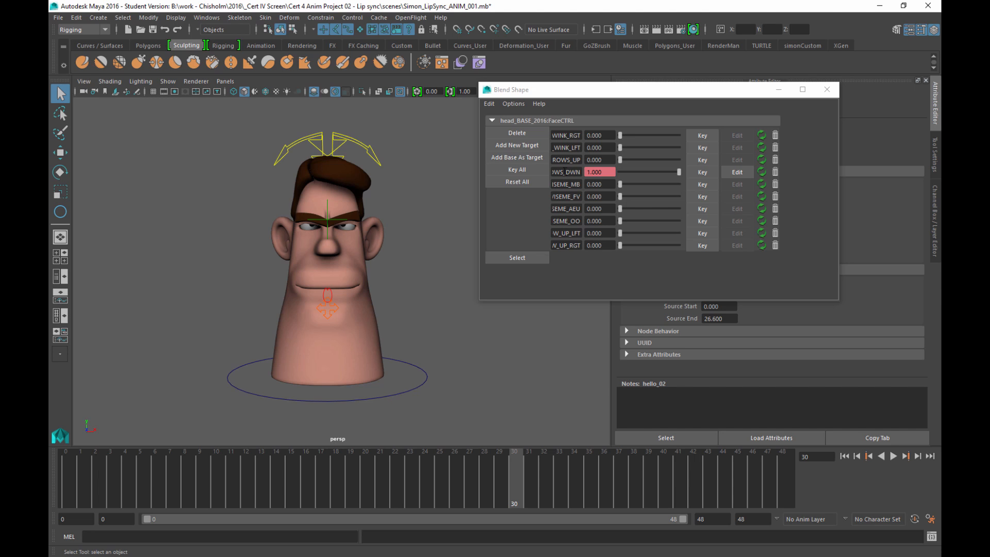
click(701, 173)
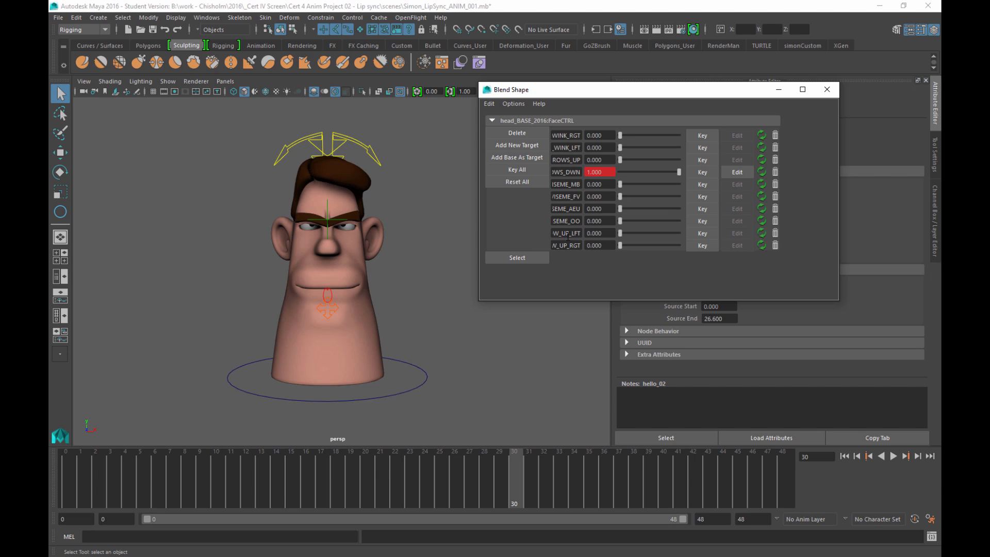
click(705, 235)
click(518, 464)
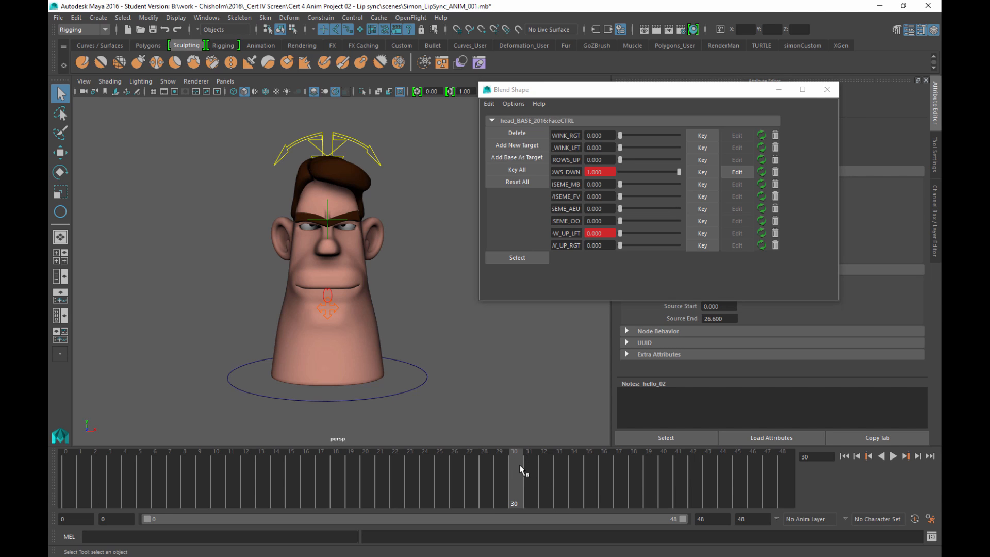
Step: At frame 38, key the brows-down shape at about 0.174 and the left brow-up shape at about 0.615
key(alt+v)
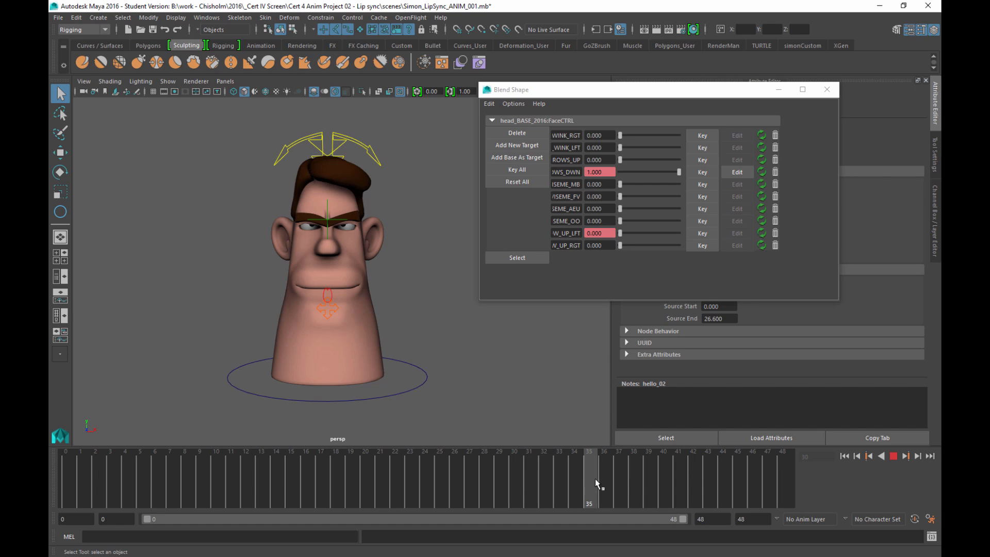
key(alt+v)
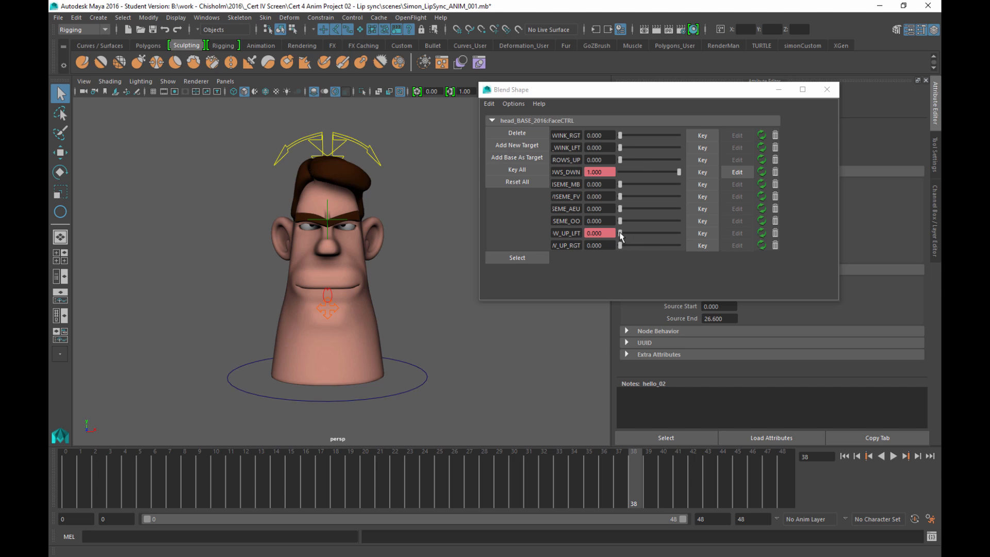
drag(621, 235, 685, 247)
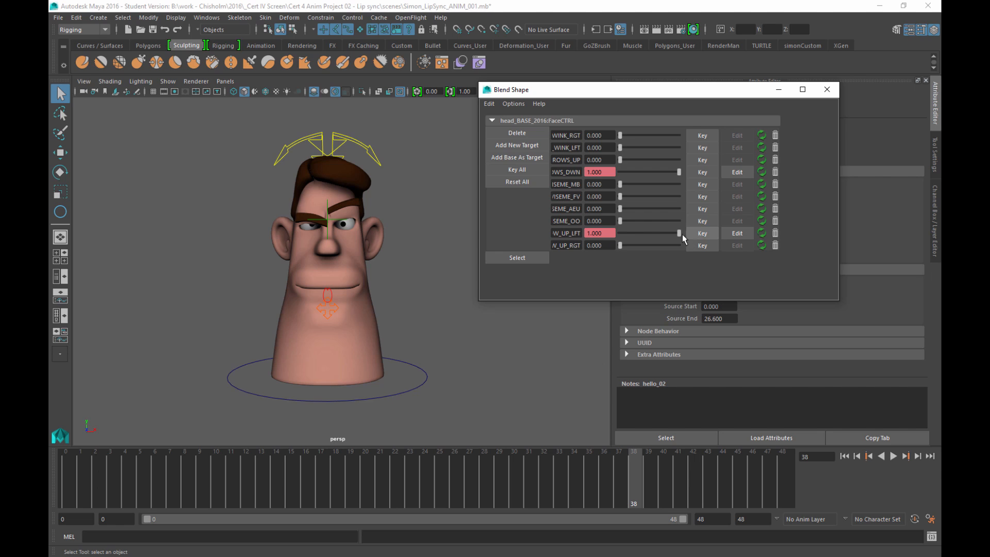
click(700, 233)
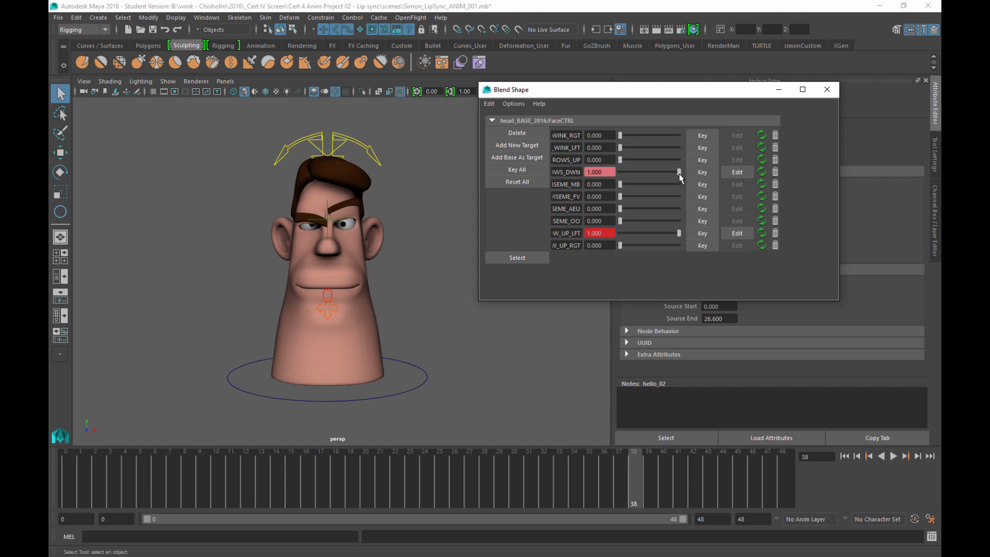
drag(679, 178, 632, 184)
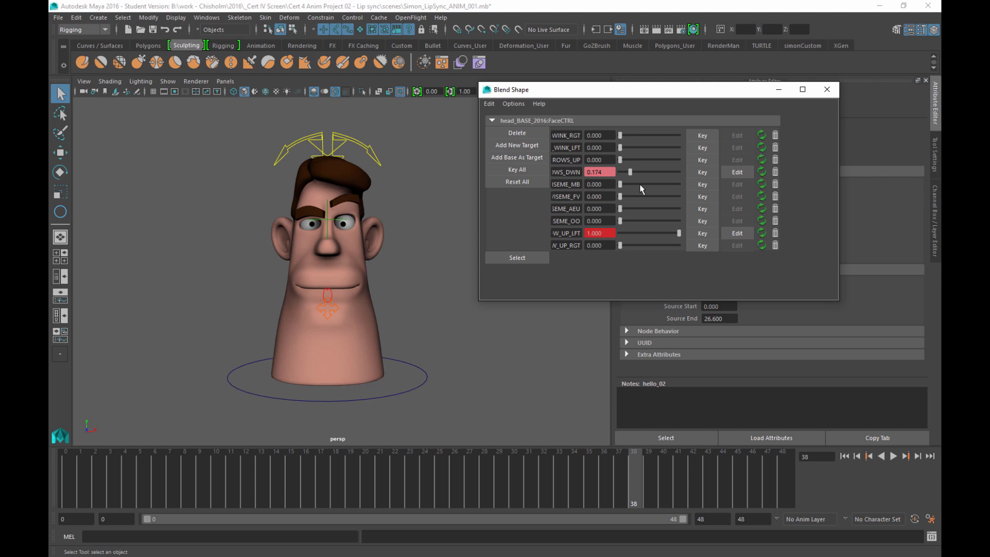
click(702, 172)
drag(679, 237, 656, 235)
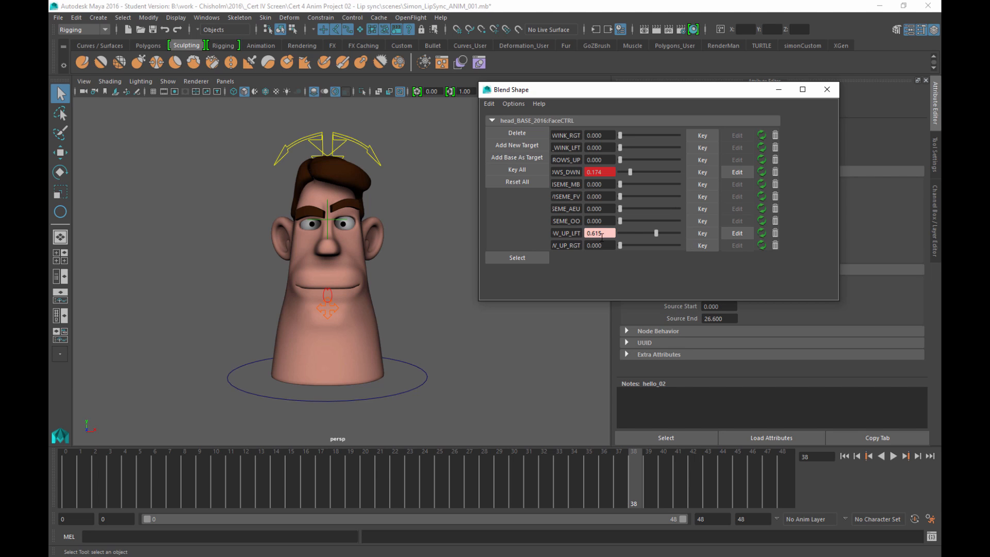
click(691, 236)
Step: Play and scrub the timeline from frame 0 to 38 to review the keyed brow poses at frames 10, 13, 30 and 38
click(68, 485)
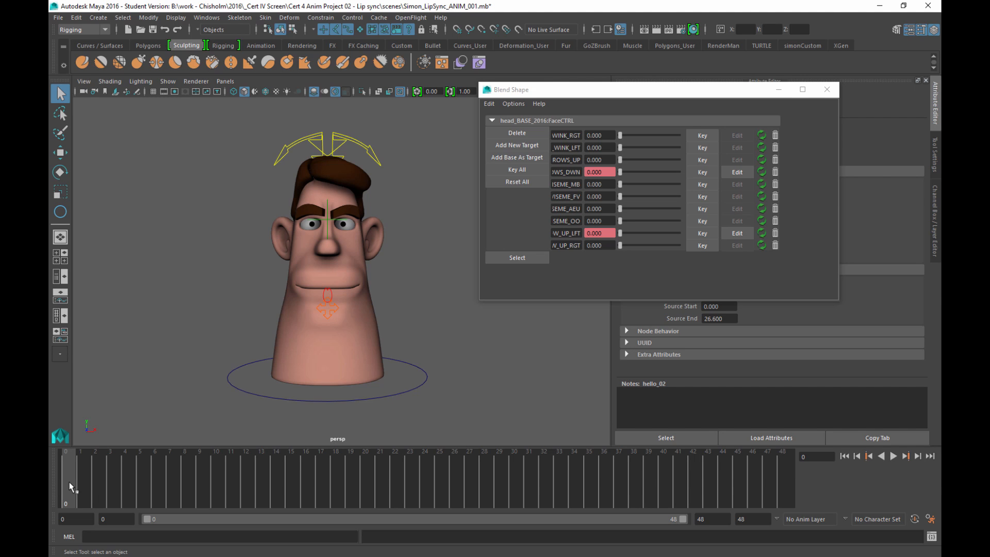
key(alt+v)
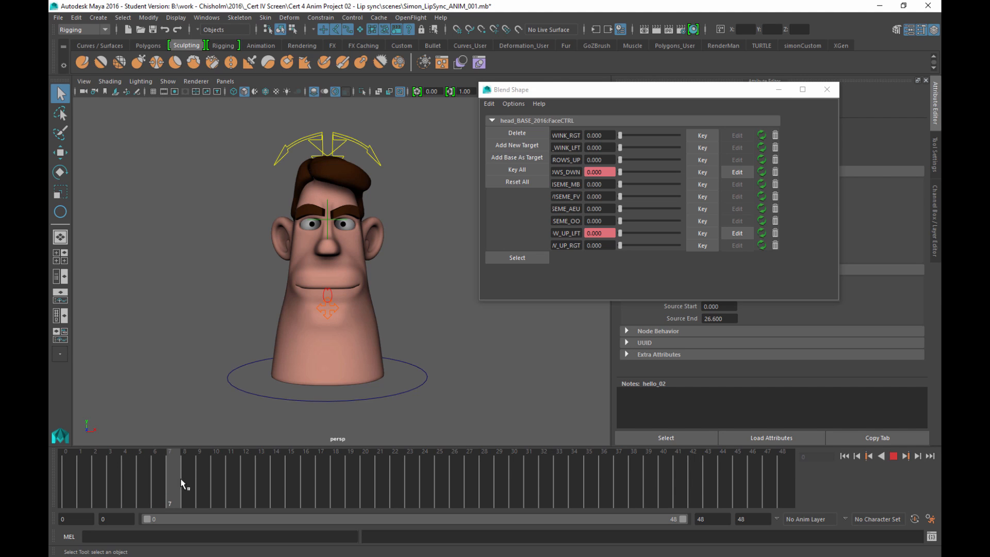
key(alt+v)
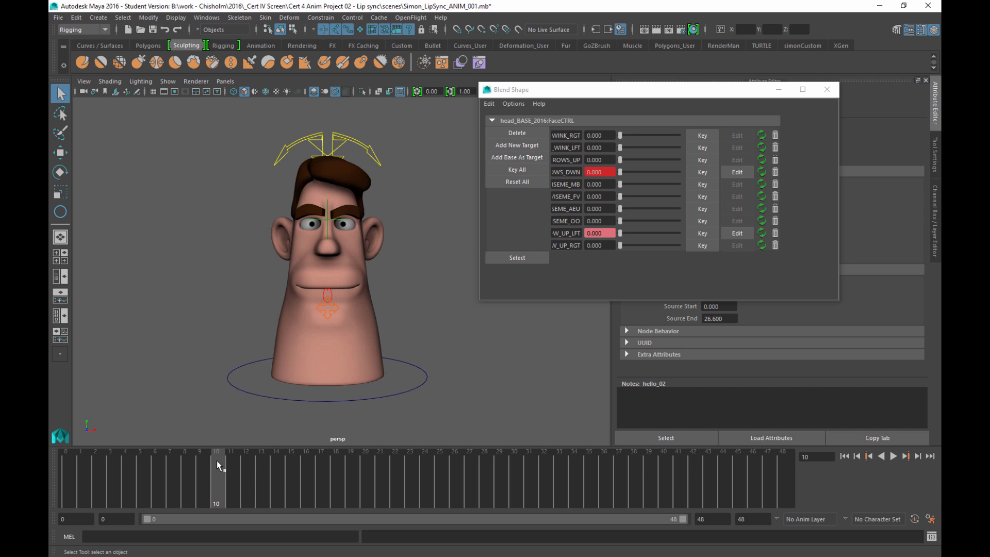
drag(218, 460, 260, 459)
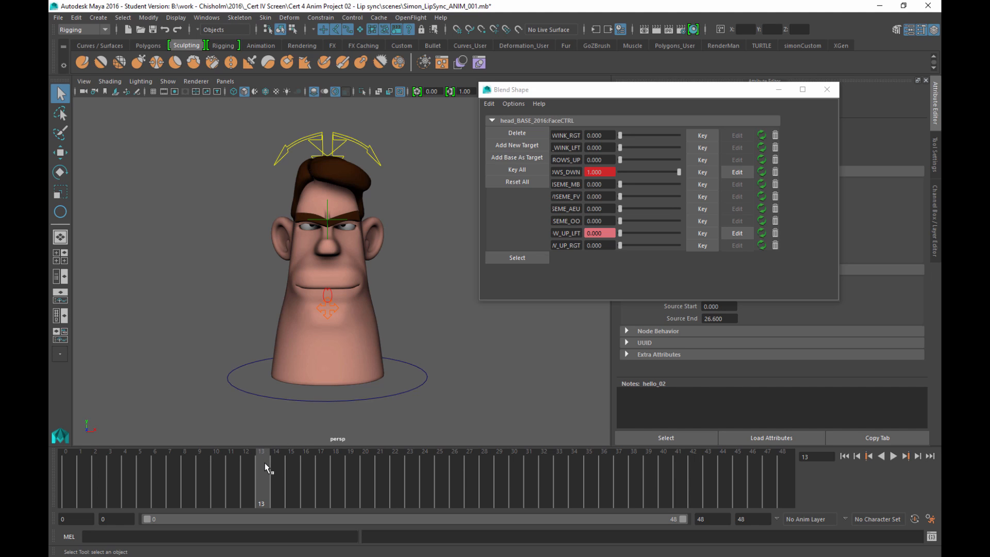
mouse_move(265, 463)
mouse_down()
mouse_move(449, 483)
mouse_move(511, 472)
mouse_up()
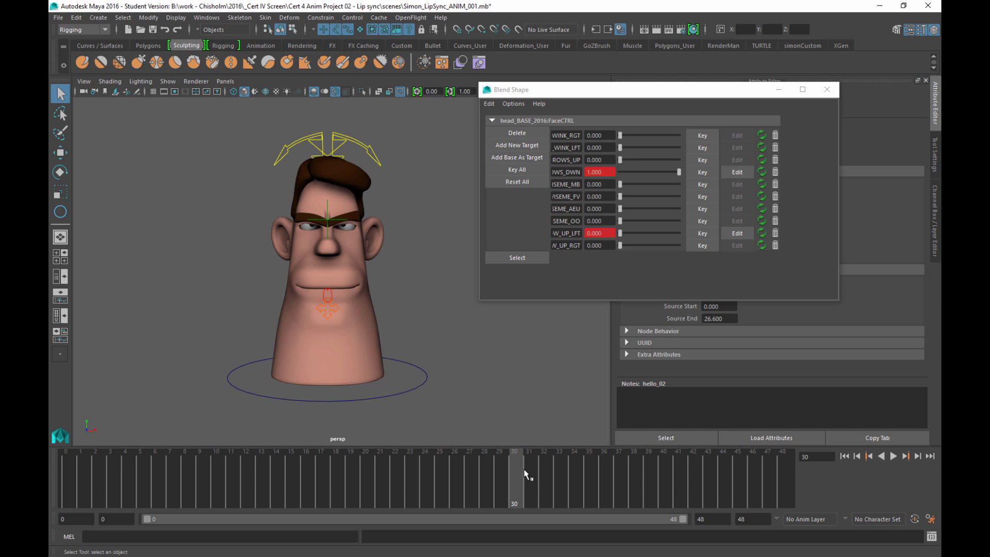
drag(522, 470, 639, 450)
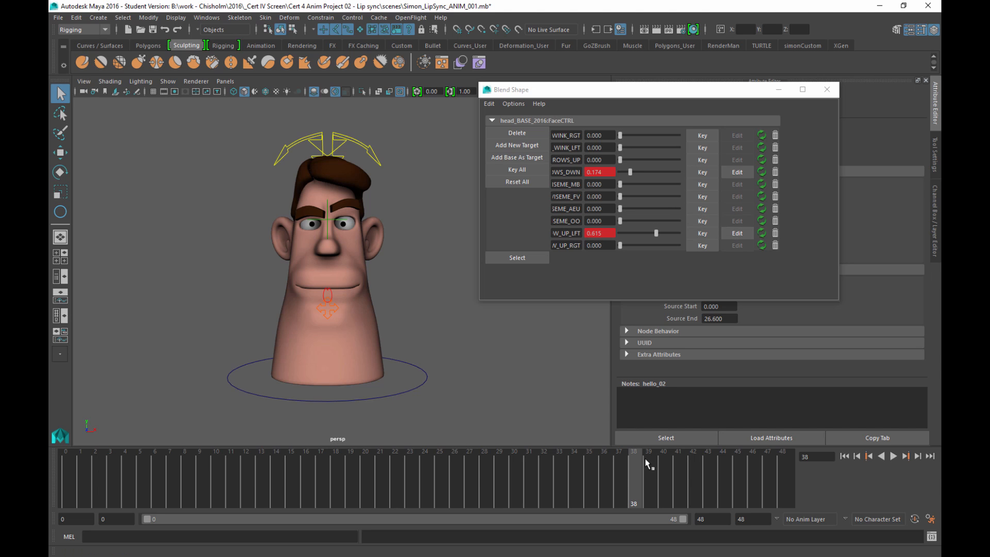
Step: Play the brow animation from frame 0 and scrub between frames 38 and 45 to judge how long the raised-brow pose holds
mouse_move(636, 468)
mouse_down()
mouse_move(533, 456)
mouse_move(292, 454)
mouse_move(88, 428)
mouse_move(741, 433)
mouse_move(112, 439)
mouse_move(678, 504)
mouse_move(559, 513)
mouse_move(199, 472)
mouse_move(65, 479)
mouse_up()
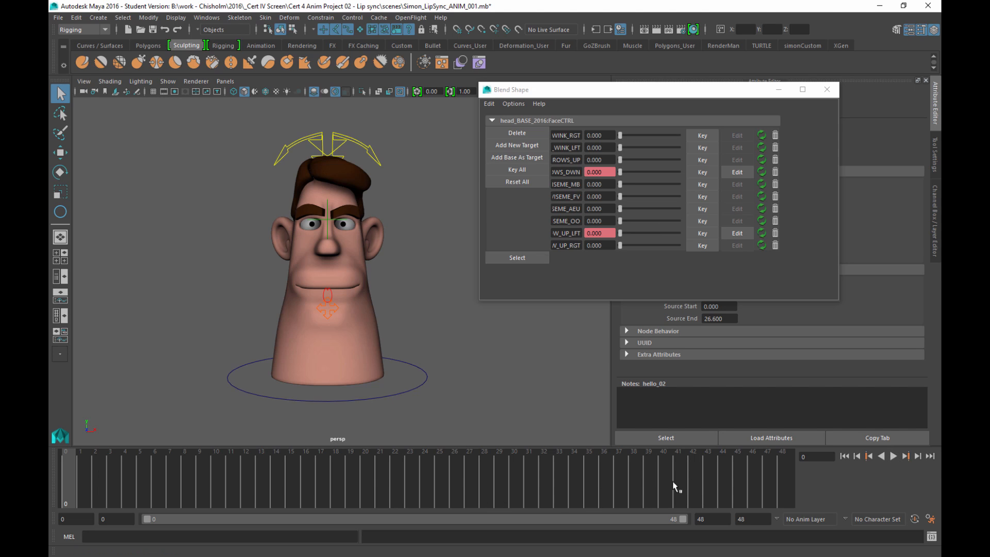
click(894, 456)
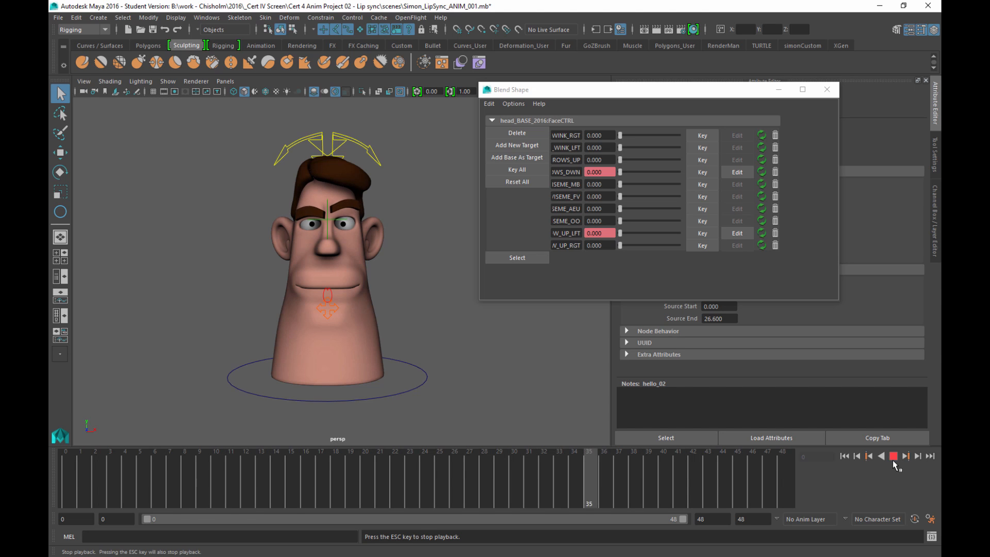
click(892, 460)
drag(661, 471, 635, 476)
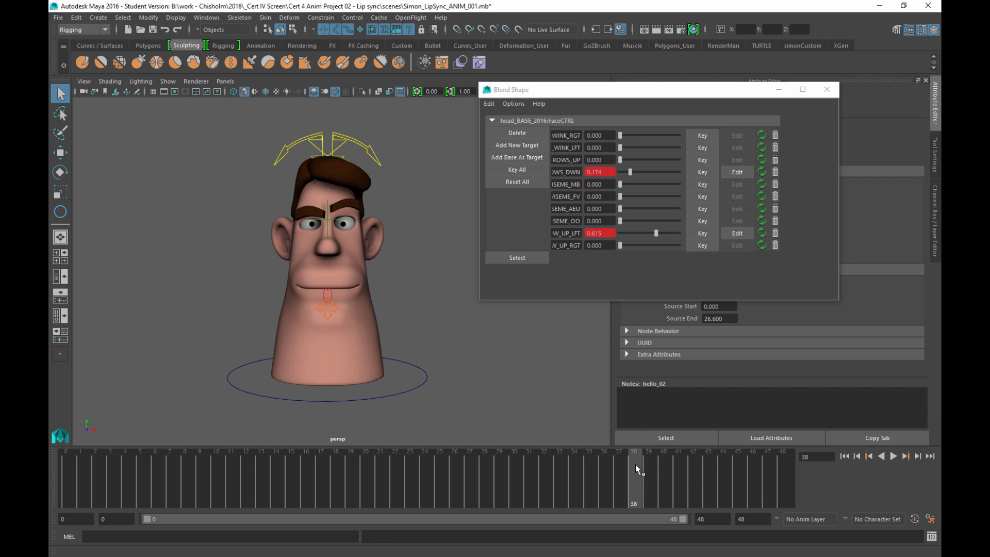
key(alt+v)
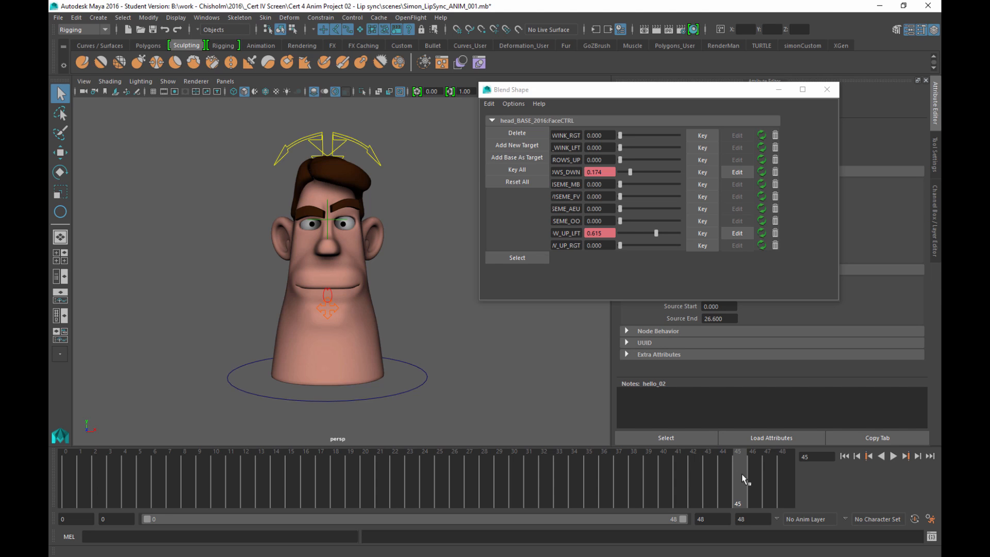
drag(740, 473, 641, 474)
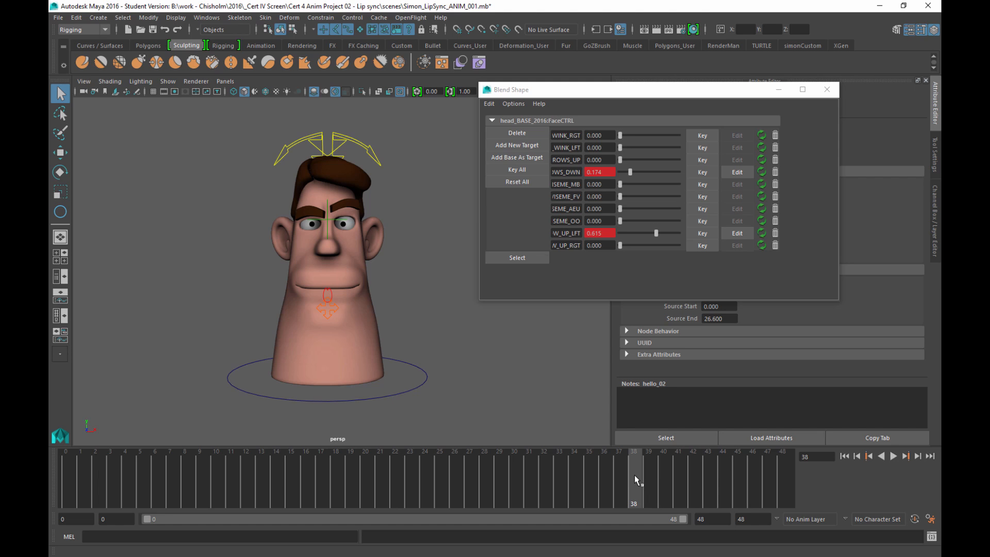
drag(631, 475, 666, 474)
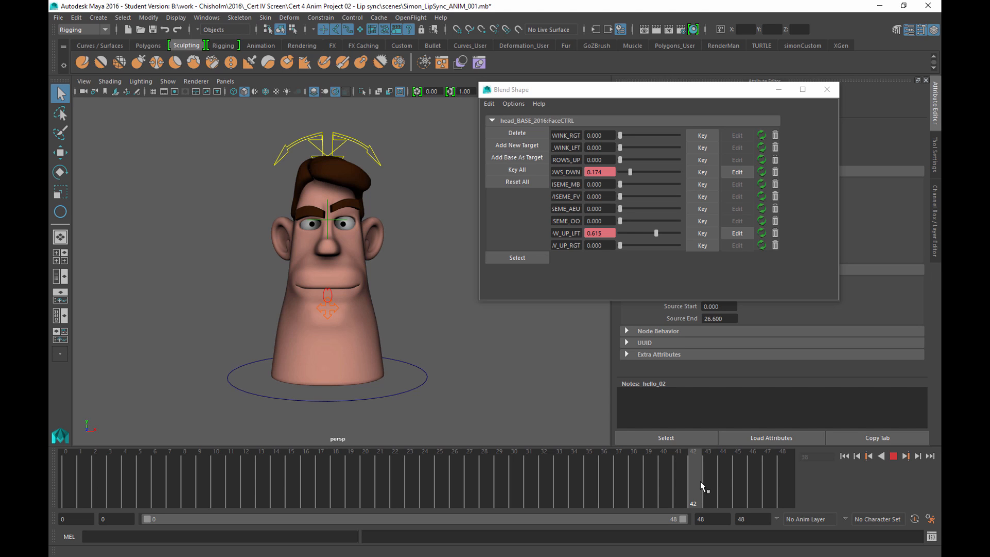
mouse_move(700, 480)
mouse_down()
mouse_move(689, 466)
mouse_move(641, 465)
mouse_move(692, 471)
mouse_up()
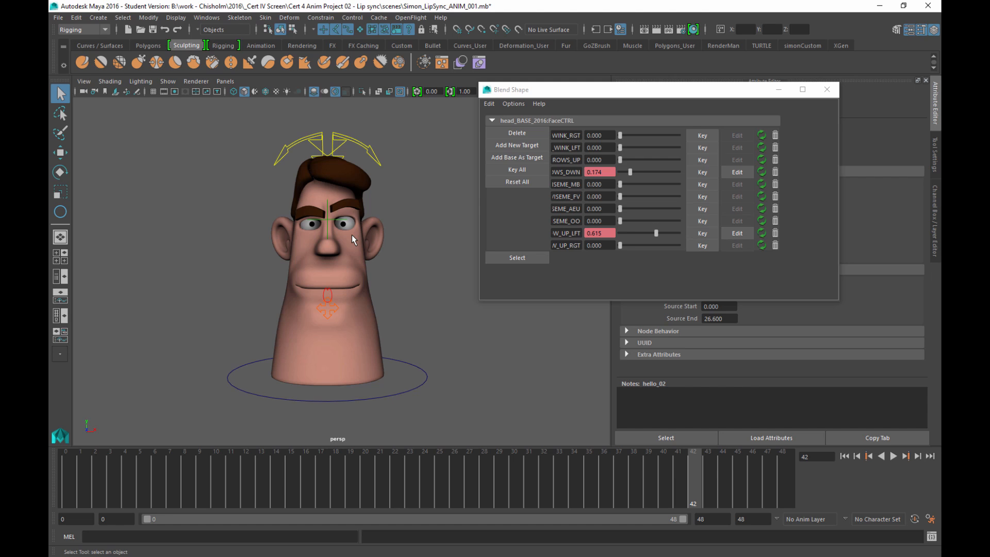
mouse_move(693, 479)
mouse_down()
mouse_move(592, 471)
mouse_move(705, 481)
mouse_move(664, 481)
mouse_move(687, 484)
mouse_move(649, 496)
mouse_move(626, 482)
mouse_move(541, 486)
mouse_move(611, 479)
mouse_move(516, 463)
mouse_move(635, 469)
mouse_up()
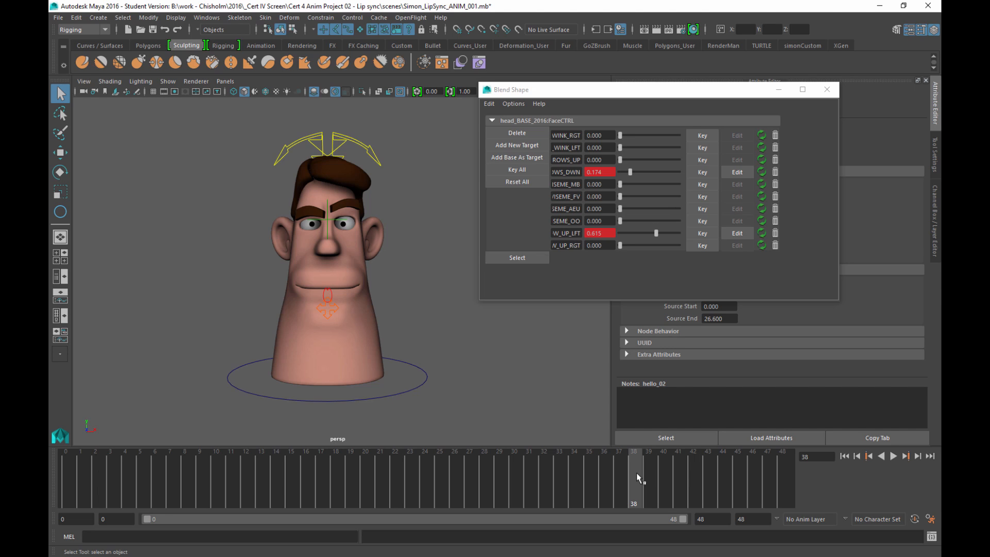
Step: At frame 45, key the brows-down shape and the left brow-up shape both at 0.000
key(alt+v)
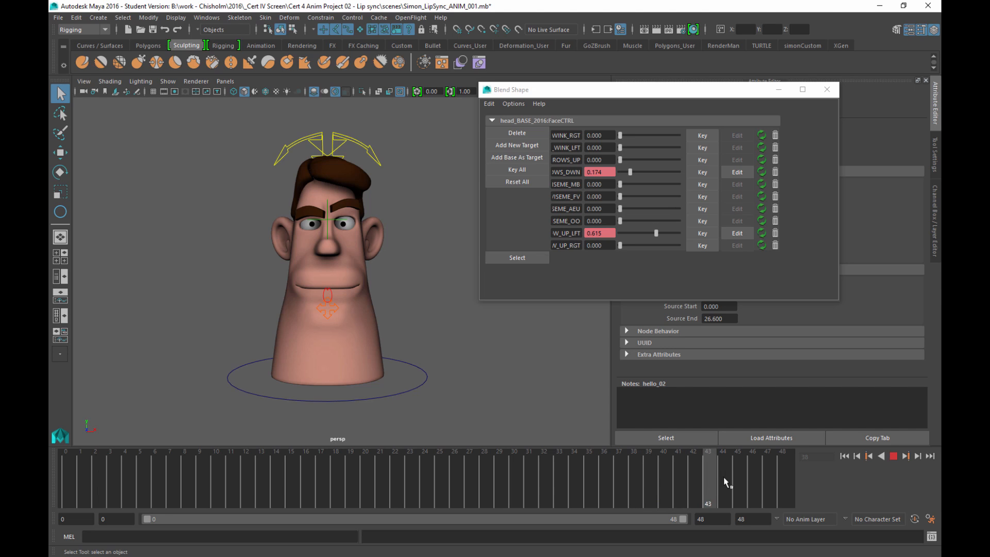
key(alt+v)
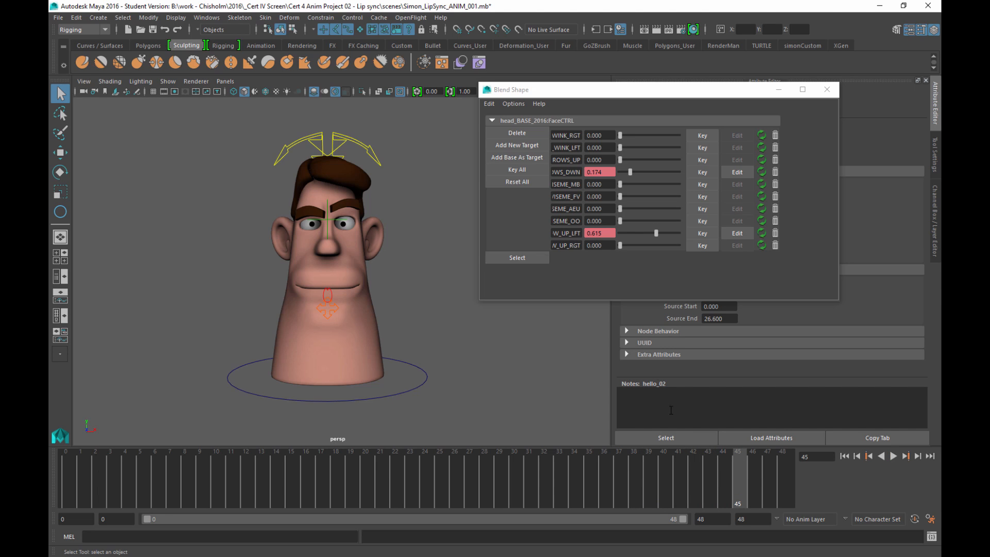
click(632, 175)
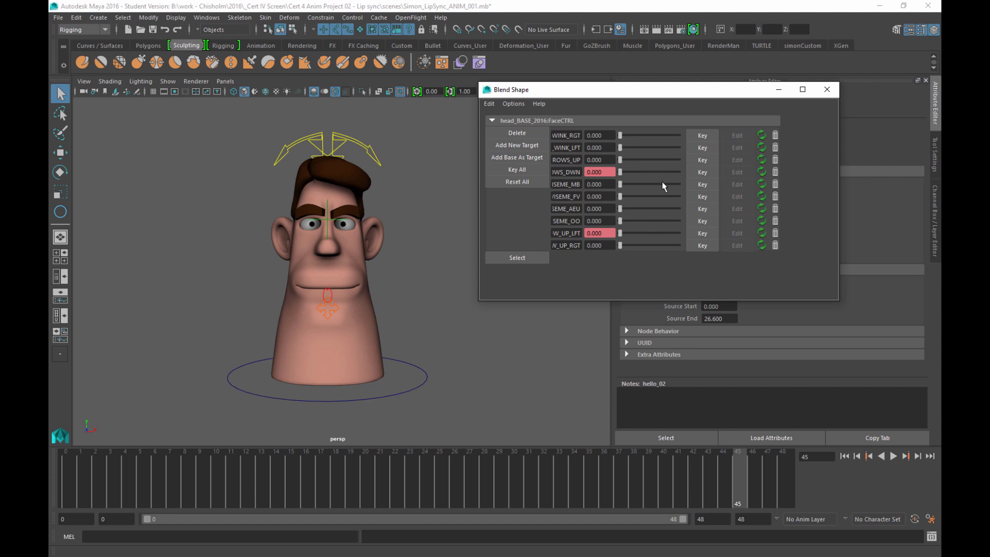
click(702, 172)
click(701, 233)
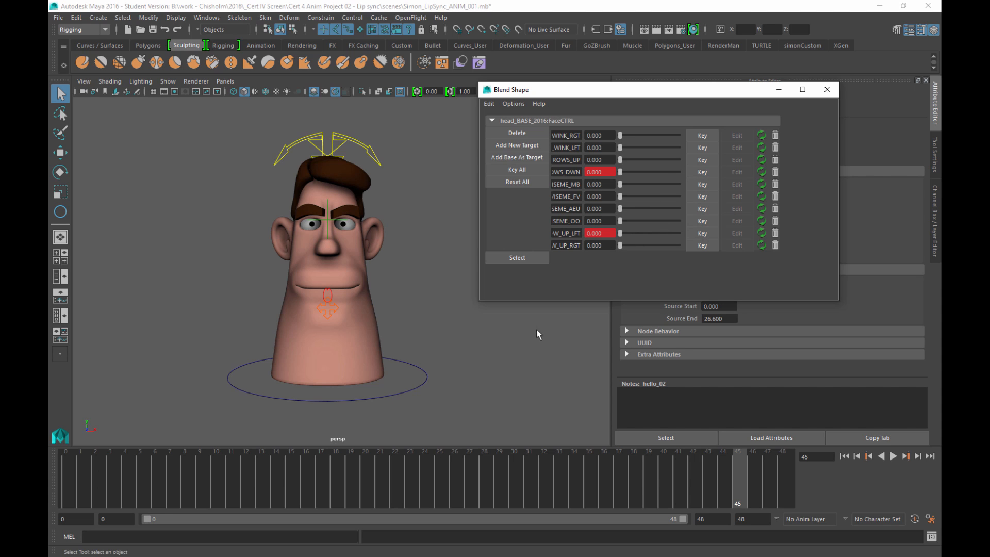
Step: Scrub from frame 38 to 45 to review the brows' return to neutral, play the whole animation from frame 0, and rewind it
mouse_move(631, 471)
mouse_down()
mouse_move(514, 467)
mouse_move(631, 485)
mouse_up()
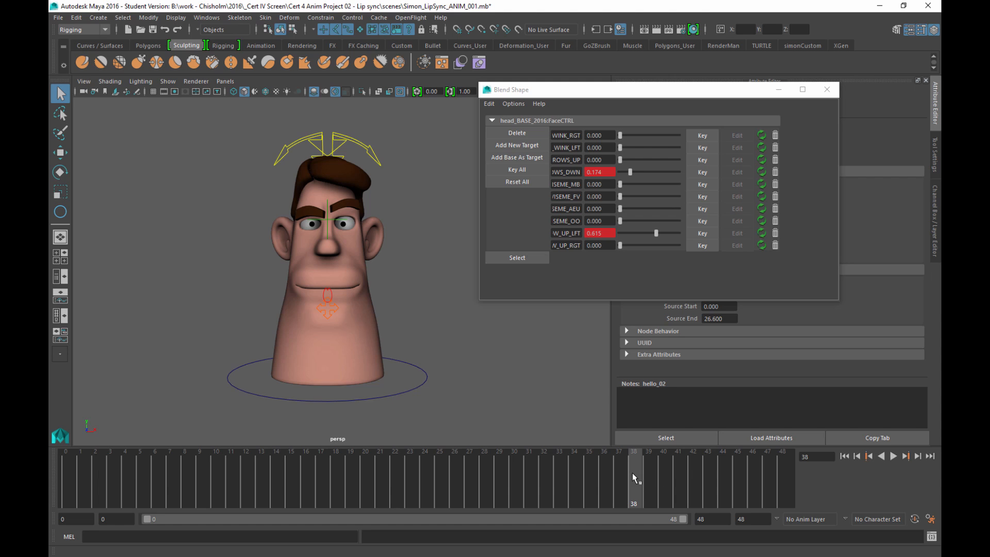
drag(633, 472, 644, 475)
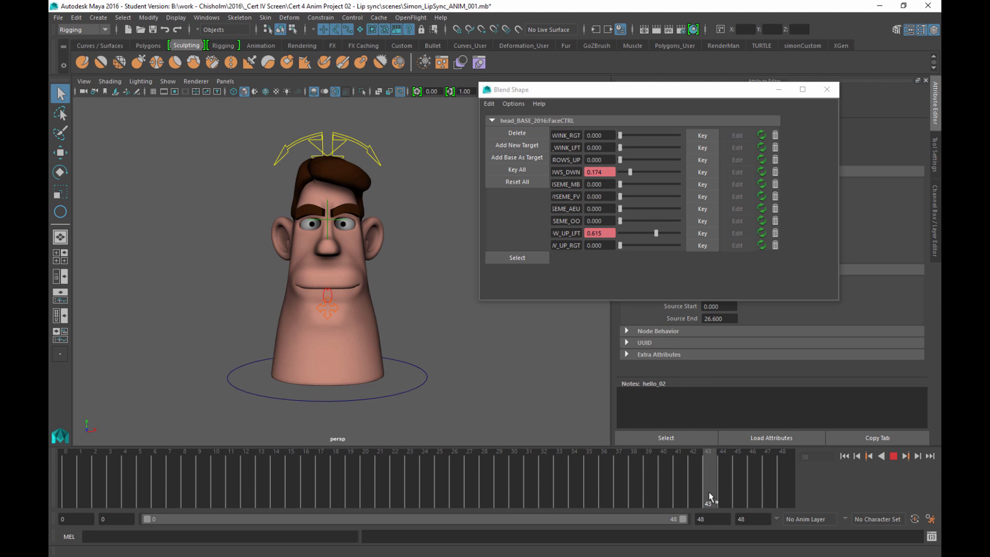
drag(709, 496, 739, 503)
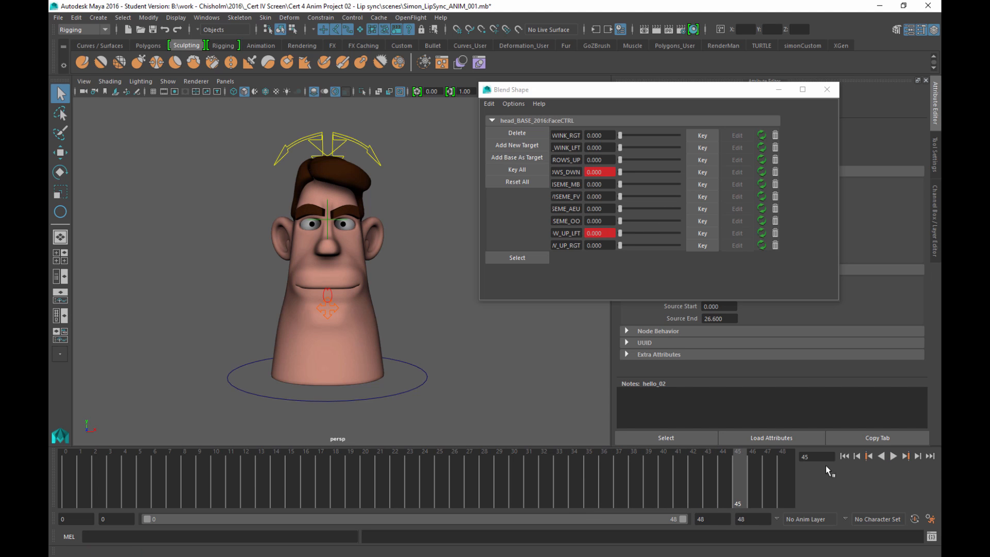
click(845, 457)
click(893, 457)
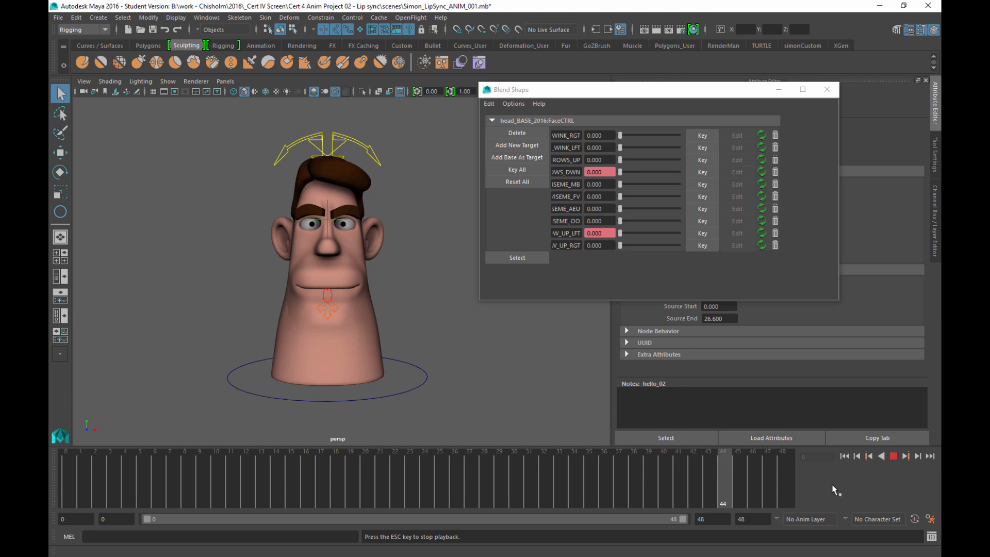
click(892, 457)
click(843, 456)
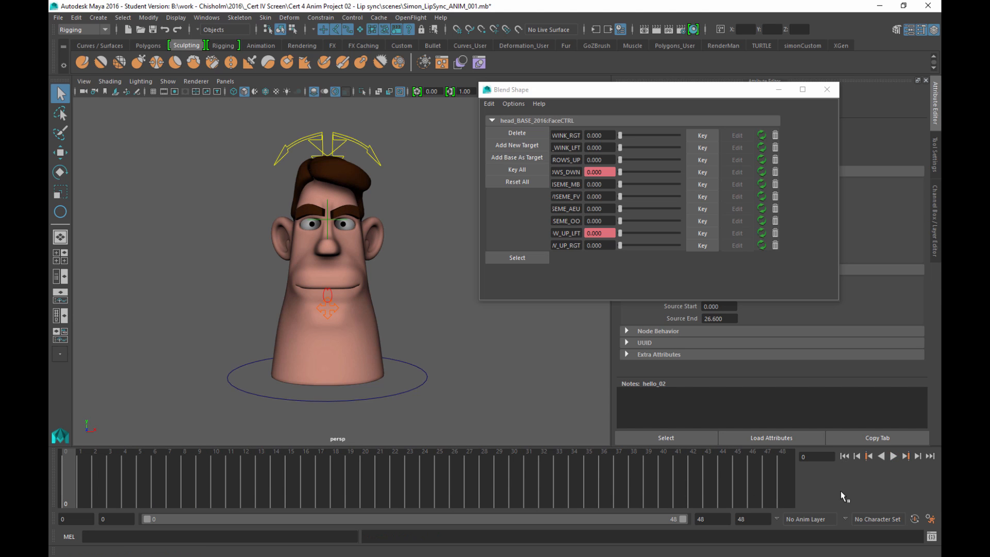